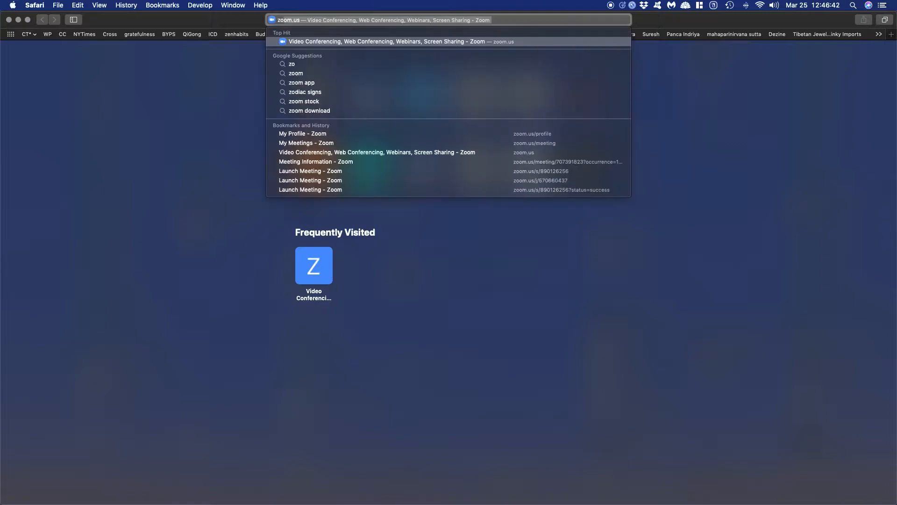
Open zoom.us and go to its sign-in page.
type(".us")
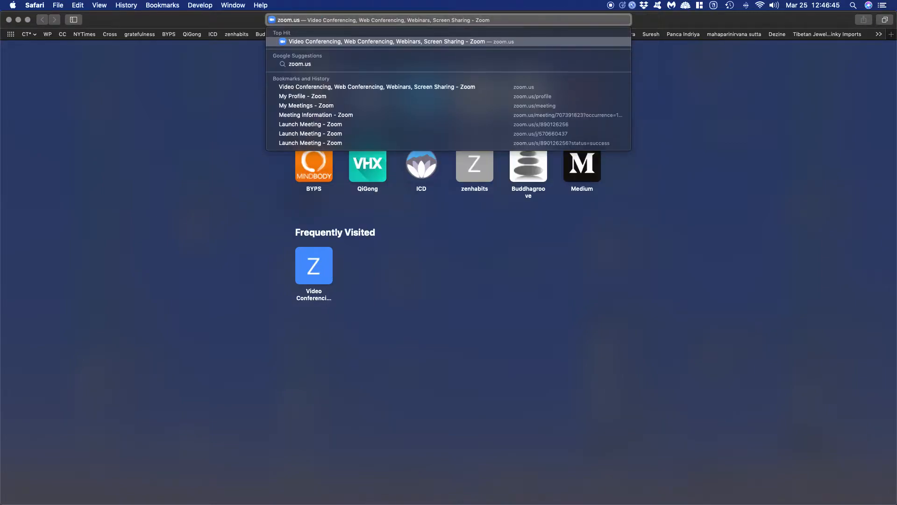
key("Return")
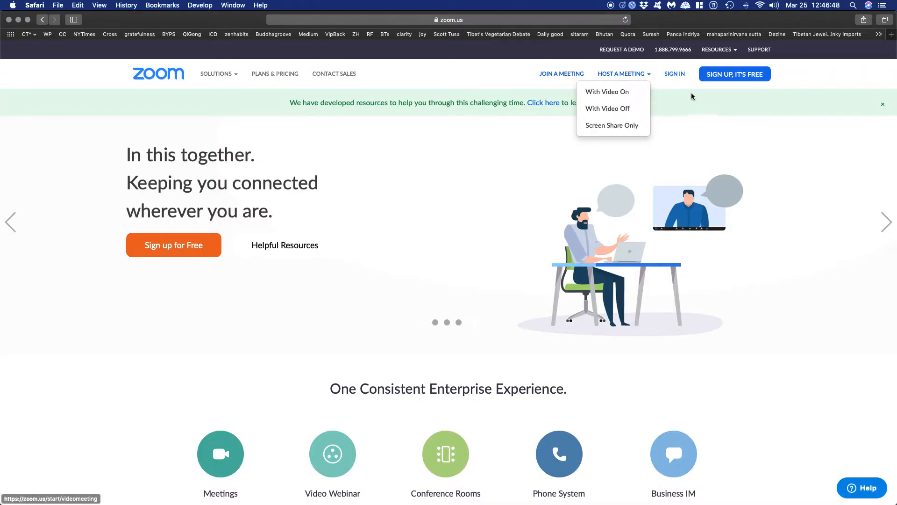
left_click(673, 73)
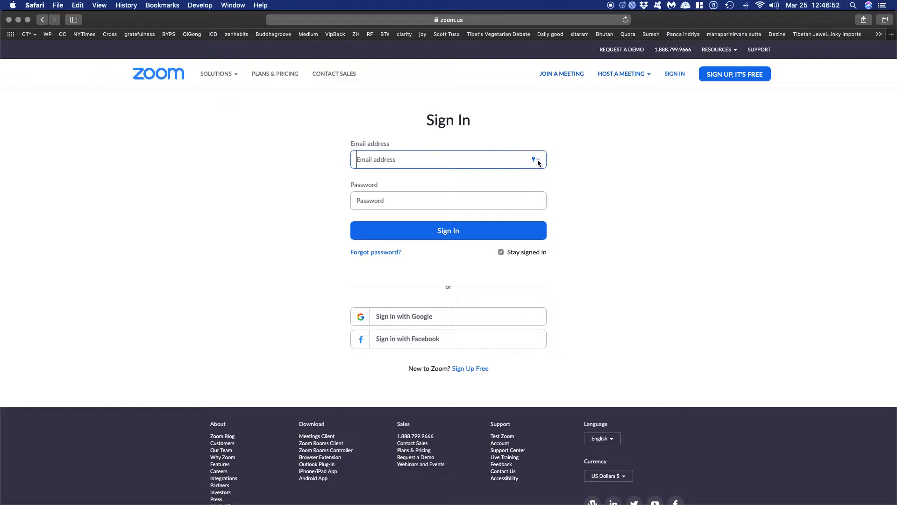
Fill in the organization's saved account e-mail and password, and sign in.
left_click(538, 162)
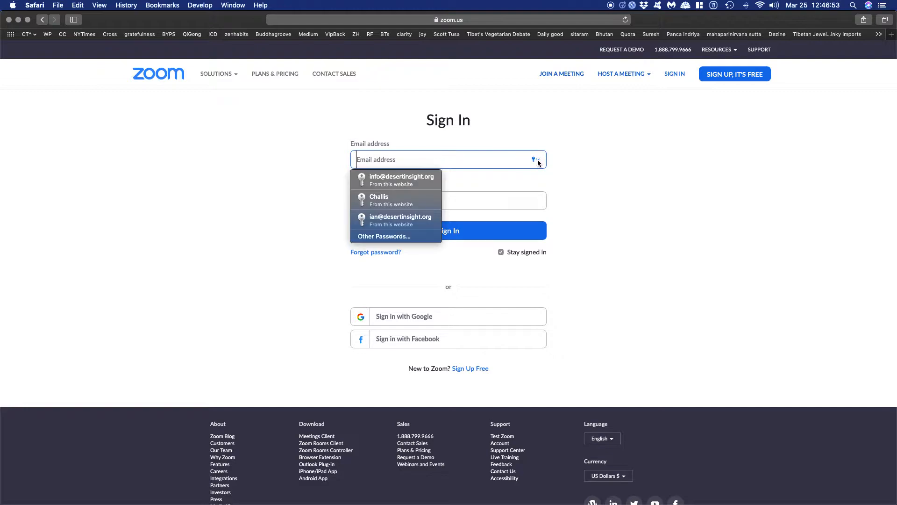
left_click(431, 180)
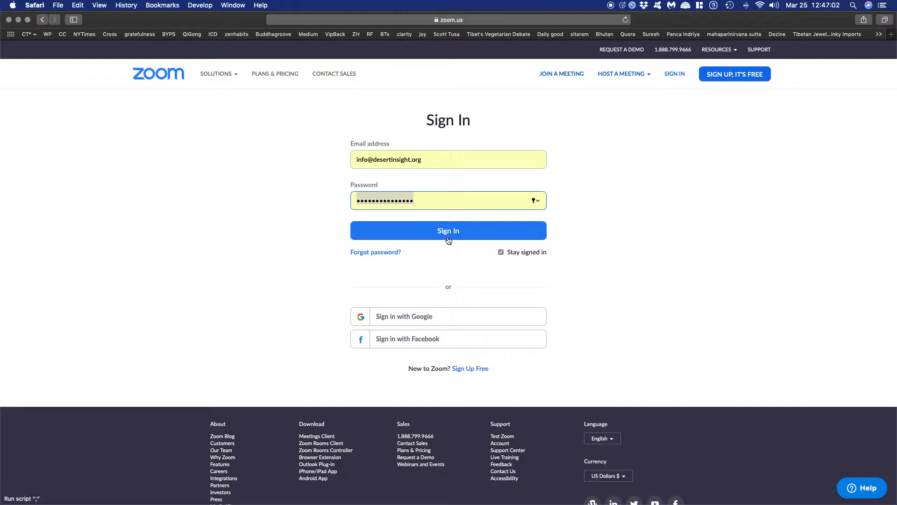
left_click(449, 234)
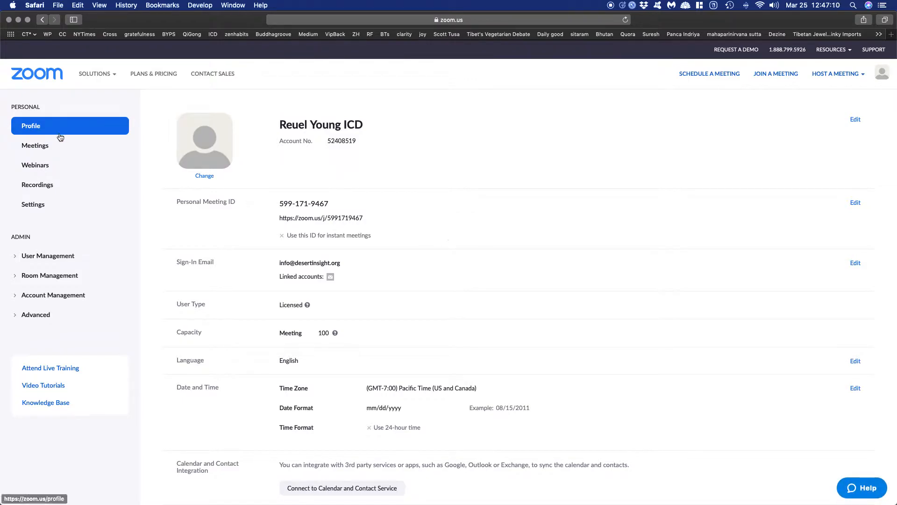
Start scheduling a new meeting from the Meetings page with the topic "Test Meeting Today".
left_click(26, 149)
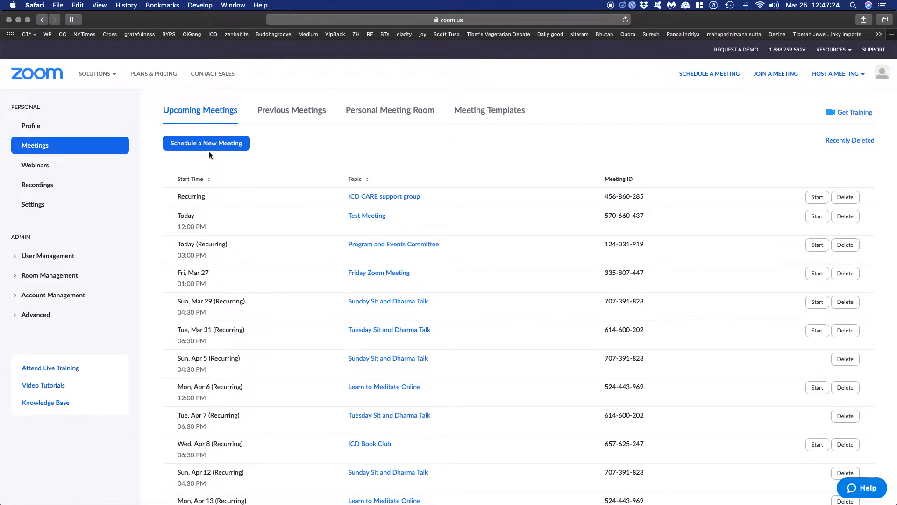
left_click(195, 148)
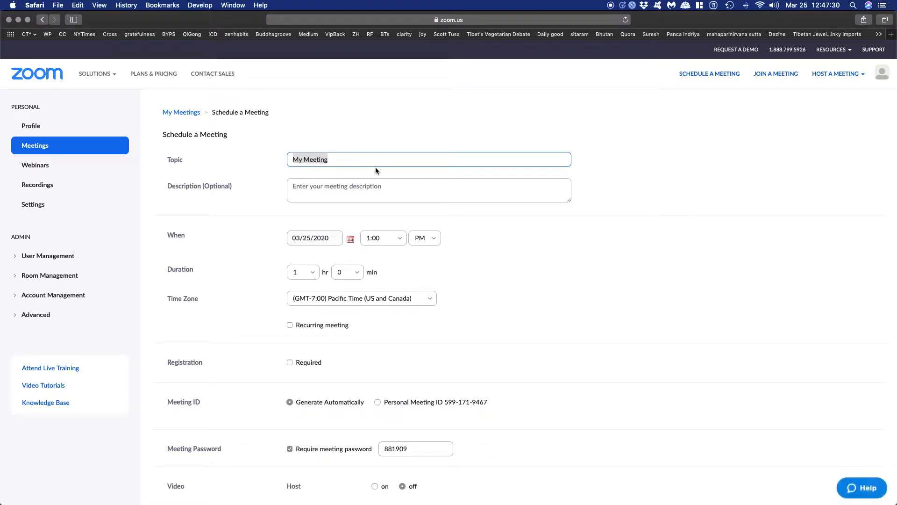
type("Test M")
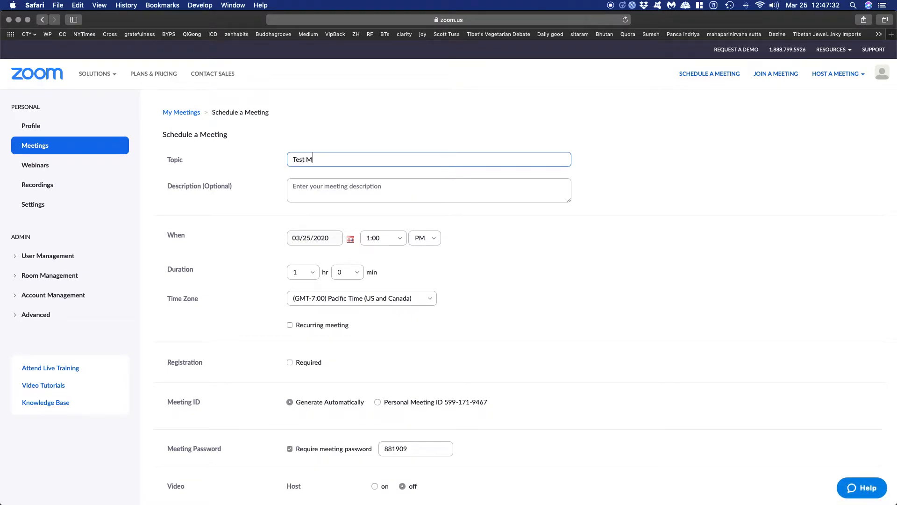
type("eeting Today")
Choose March 25, 2020 as the meeting date in the calendar.
left_click(350, 241)
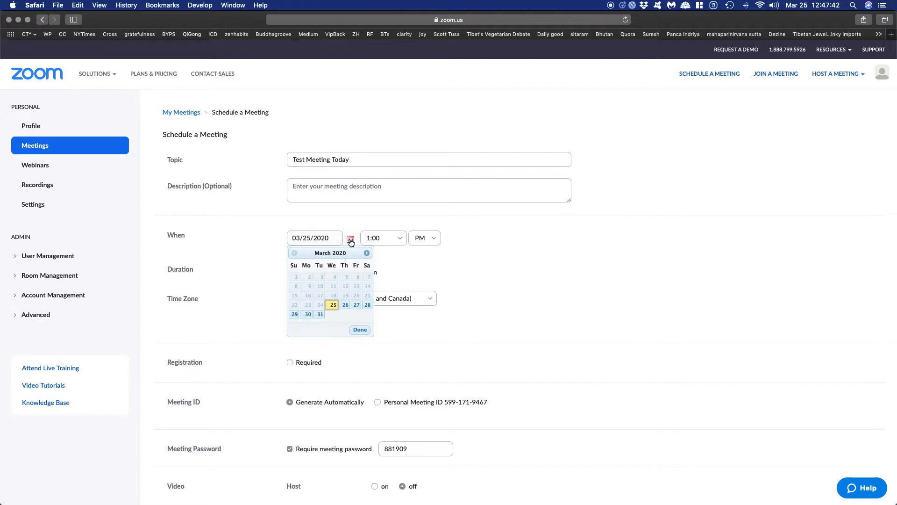
left_click(333, 306)
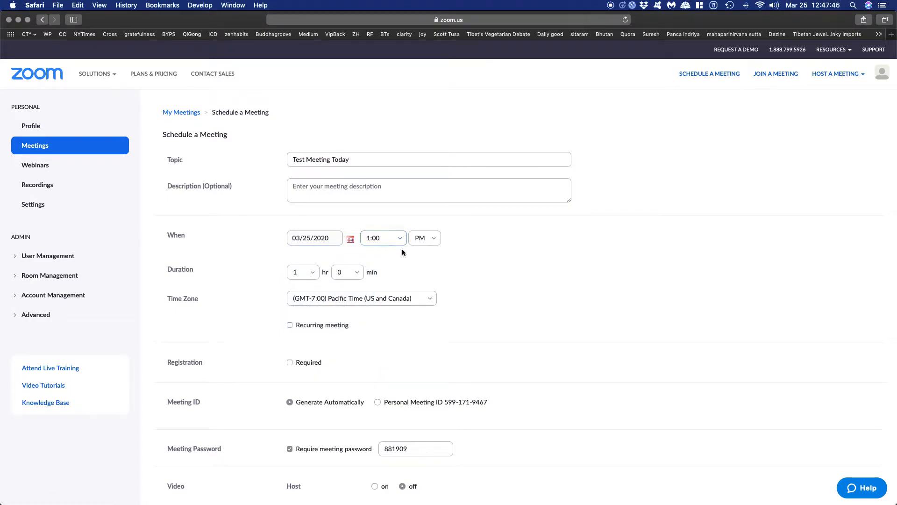
left_click(351, 241)
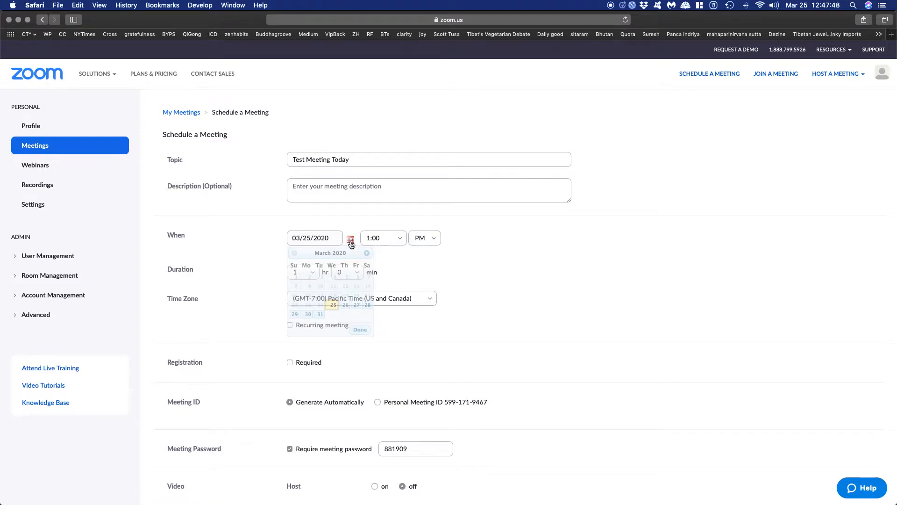
left_click(418, 264)
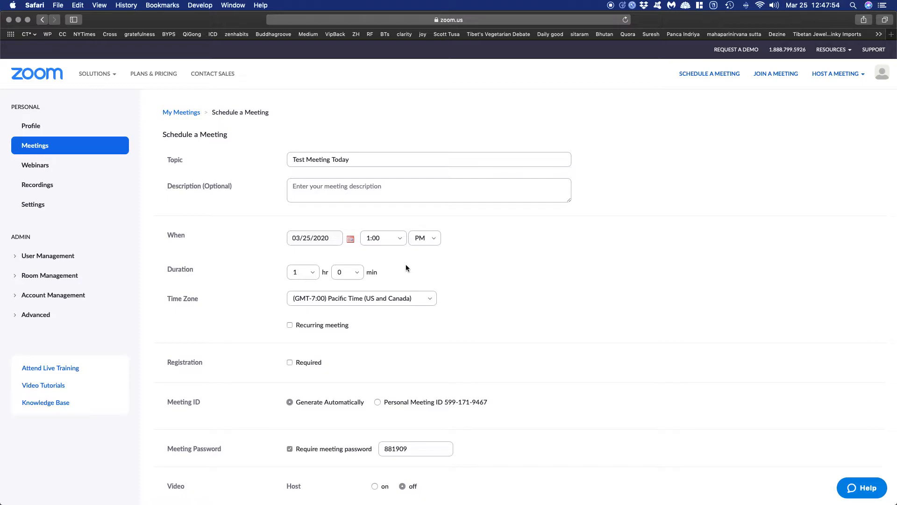
Try a duration of 2 hours for the meeting, and set it back to 1 hour.
left_click(314, 276)
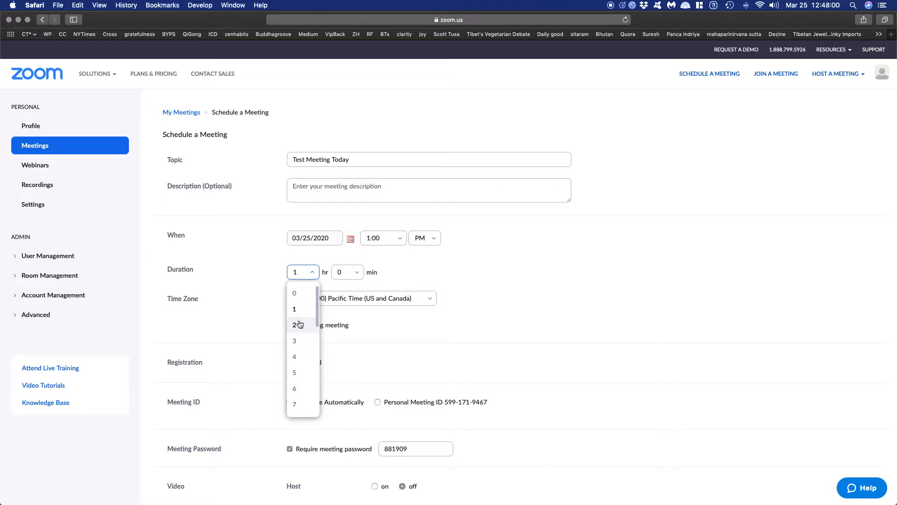
left_click(299, 325)
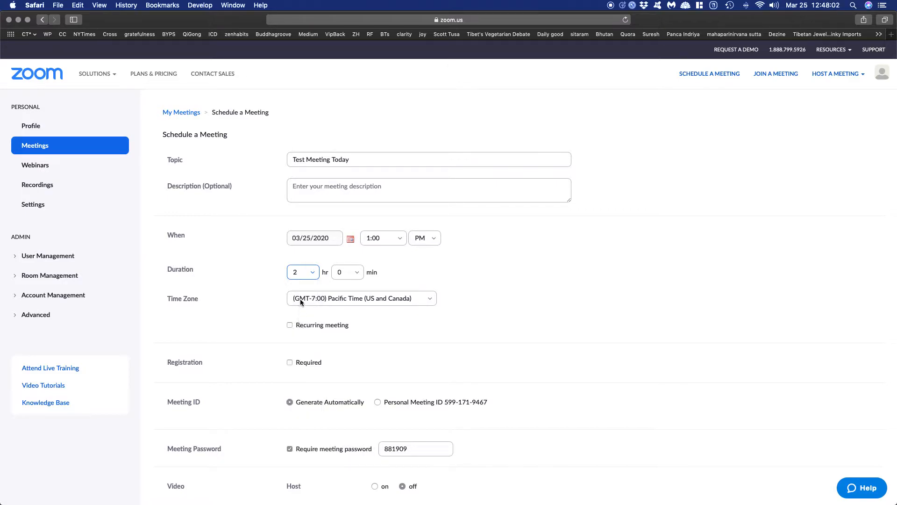
left_click(315, 275)
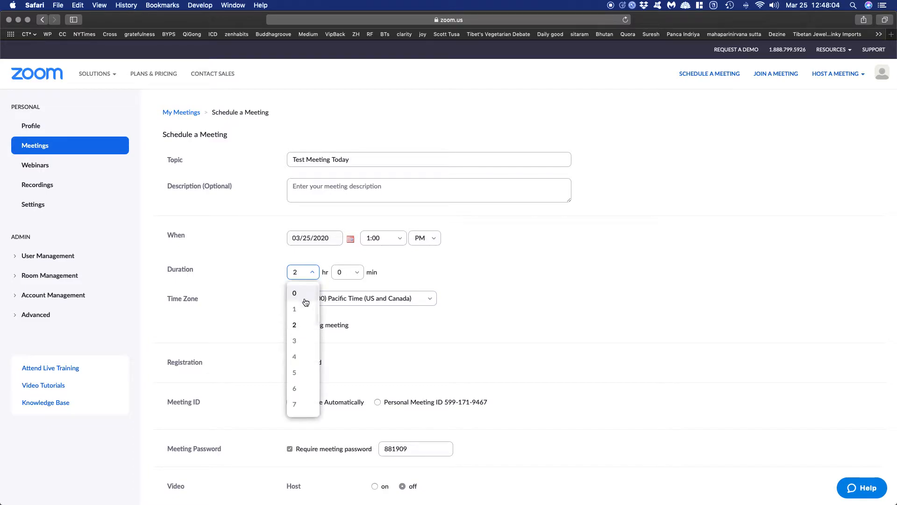
left_click(302, 311)
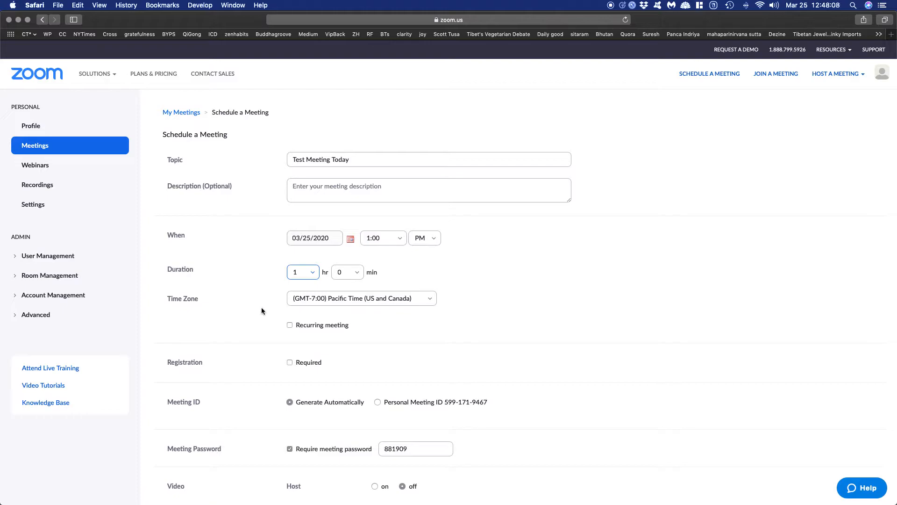
Make the meeting recur weekly and add Sunday to the days it occurs on.
left_click(290, 325)
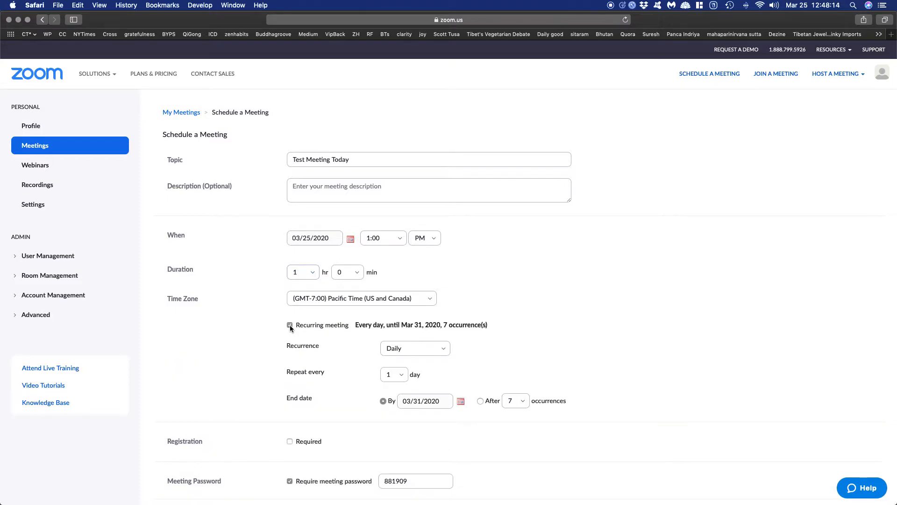
left_click(411, 346)
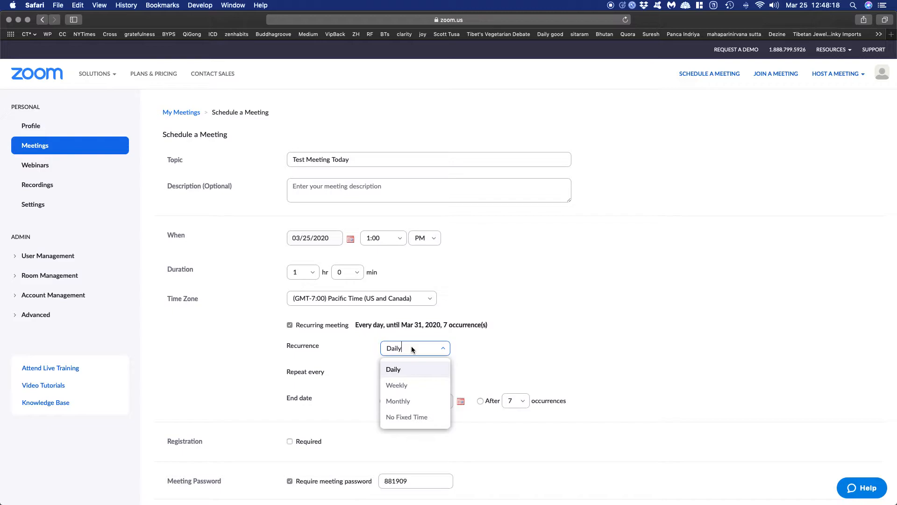
left_click(509, 357)
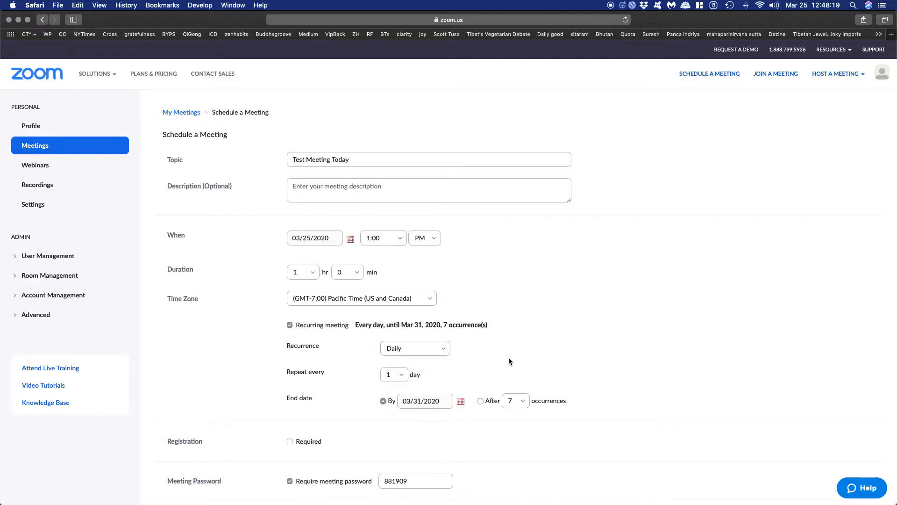
left_click(403, 379)
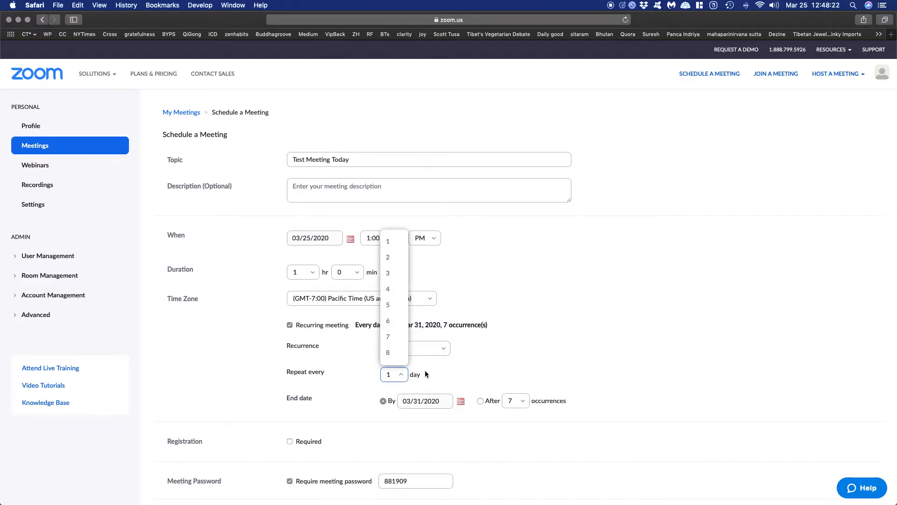
left_click(444, 350)
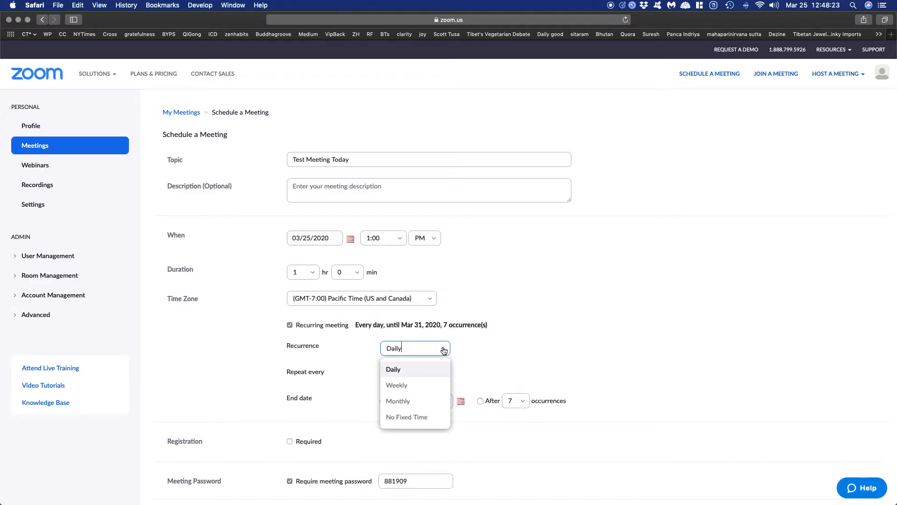
left_click(401, 385)
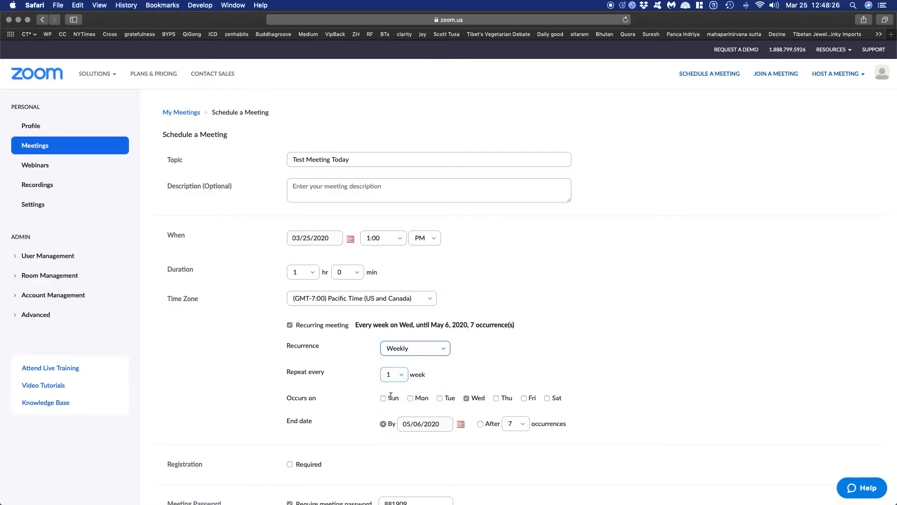
left_click(383, 399)
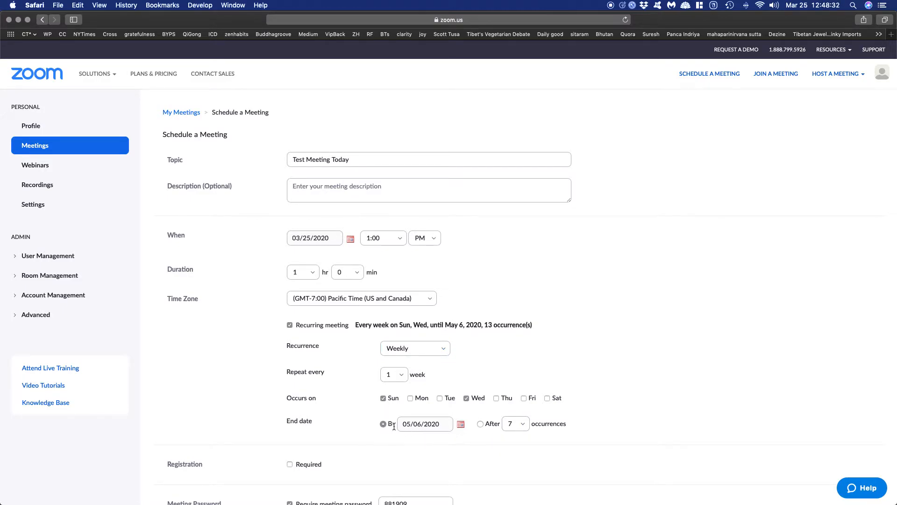
Set the recurrence to end after 8 occurrences, and turn the recurring meeting option off again.
left_click(480, 424)
left_click(525, 425)
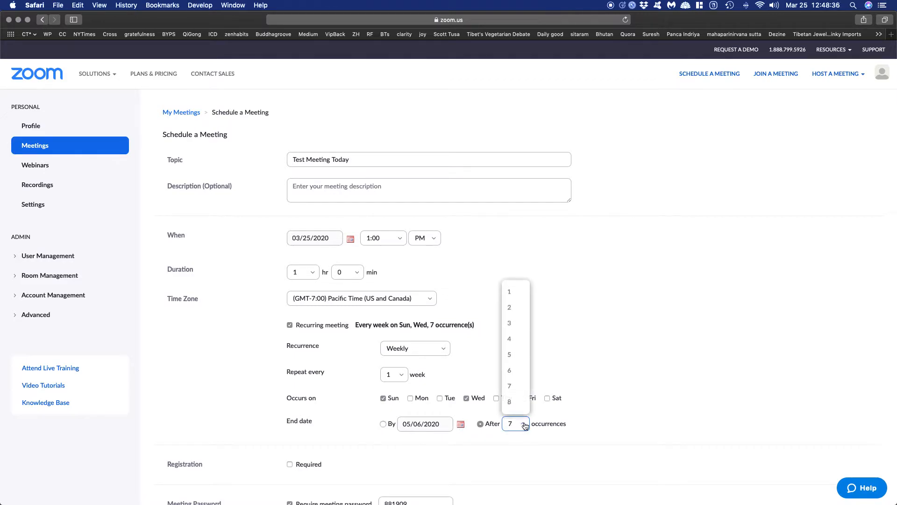
left_click(514, 401)
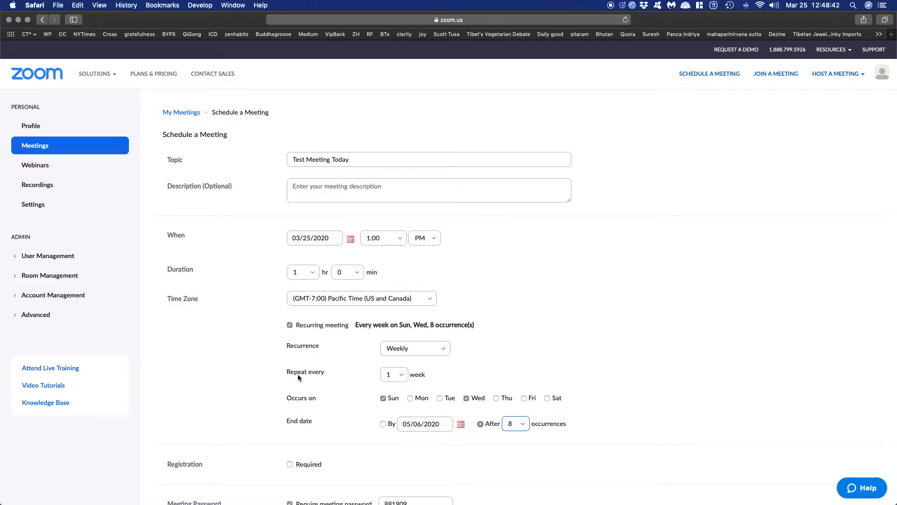
left_click(290, 326)
Remove the meeting password requirement and turn video on for both host and participant.
scroll(290, 324, "down", 3)
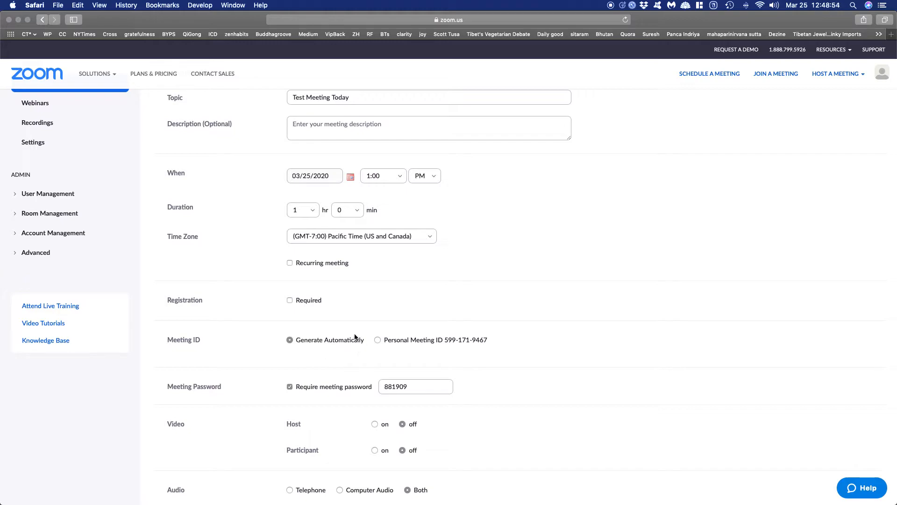
scroll(283, 344, "down", 3)
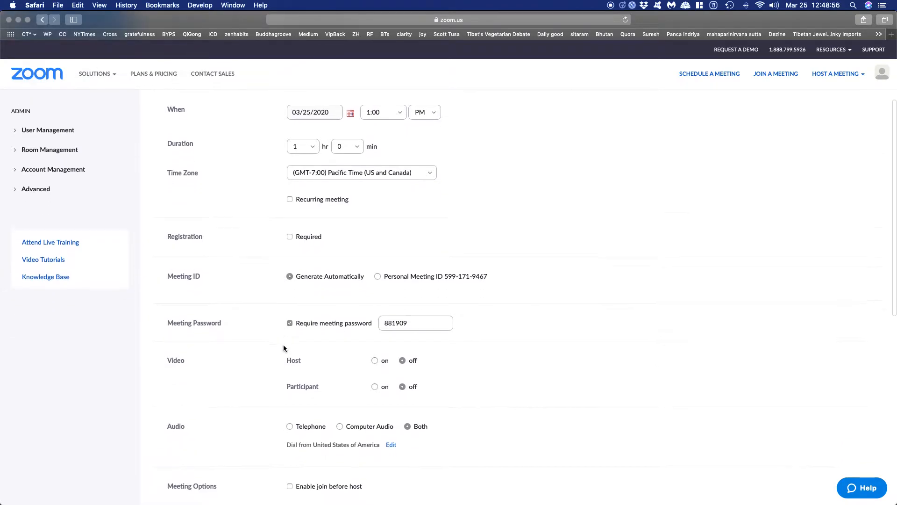
left_click(290, 318)
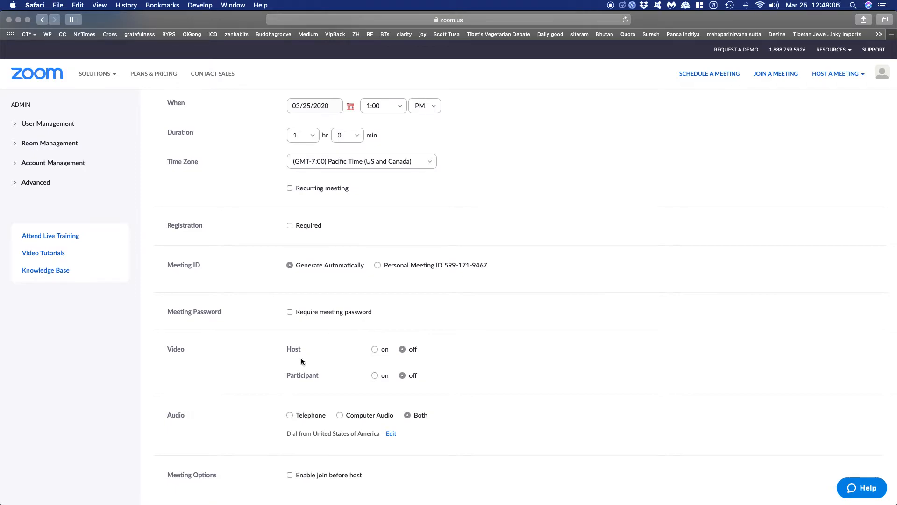
scroll(321, 362, "down", 3)
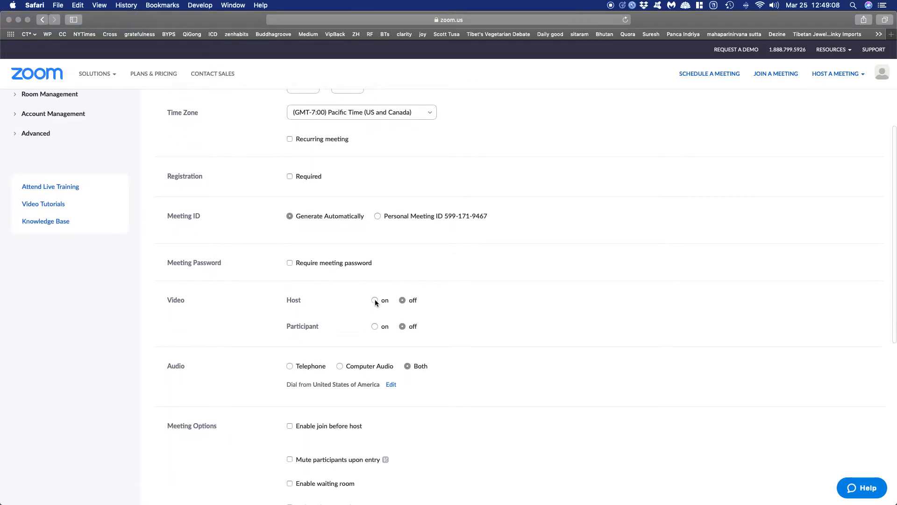
left_click(375, 300)
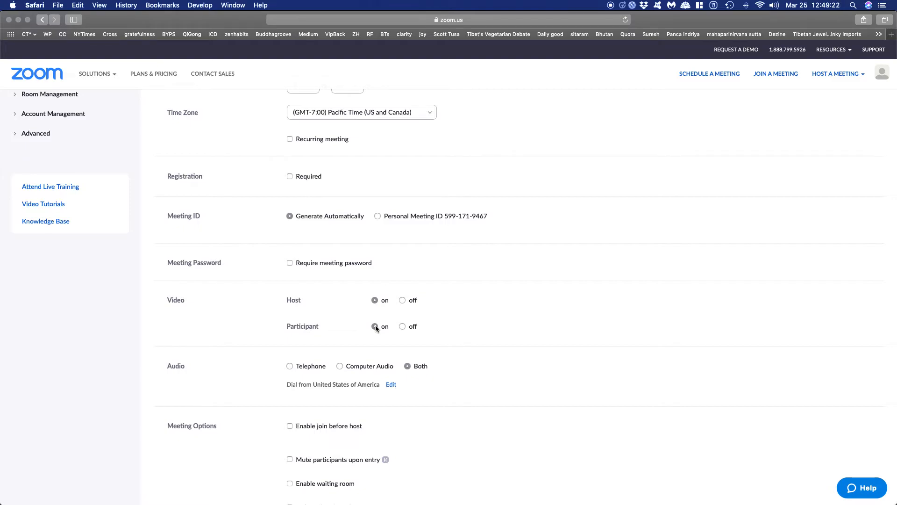
Enable join before host and mute participants upon entry, and save the meeting.
scroll(457, 350, "down", 4)
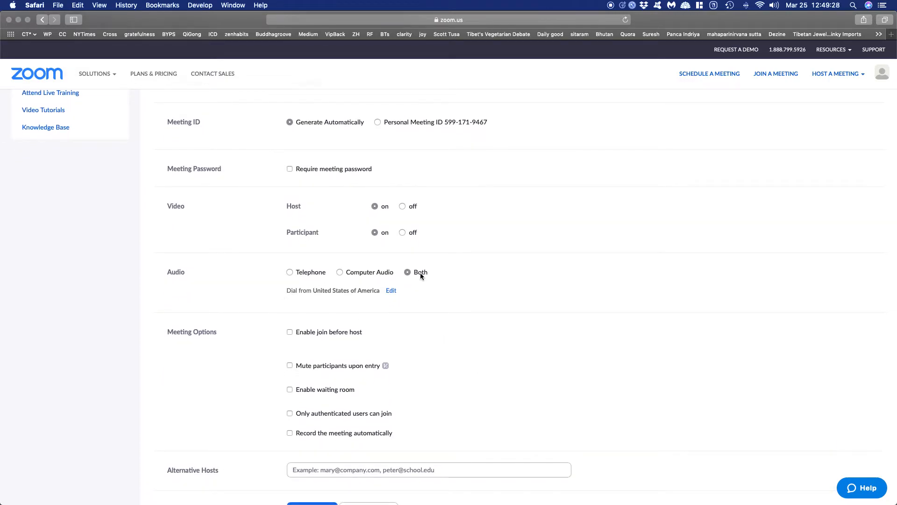
scroll(420, 273, "down", 4)
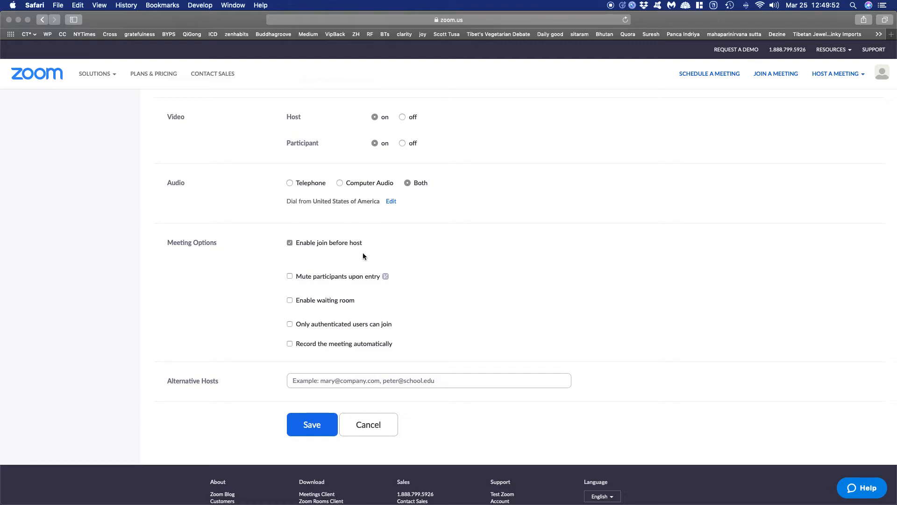
left_click(289, 276)
left_click(309, 425)
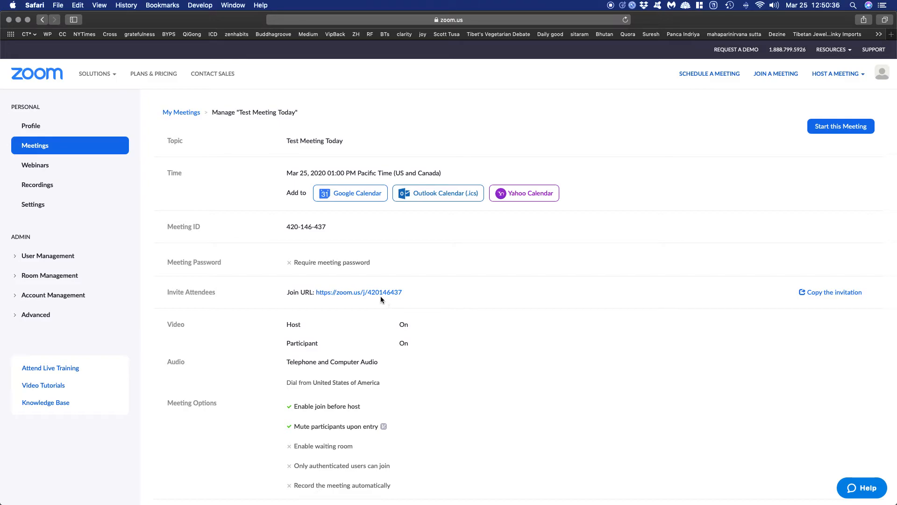
Copy the full meeting invitation for "Test Meeting Today", review its join details, and close the invitation.
left_click(828, 295)
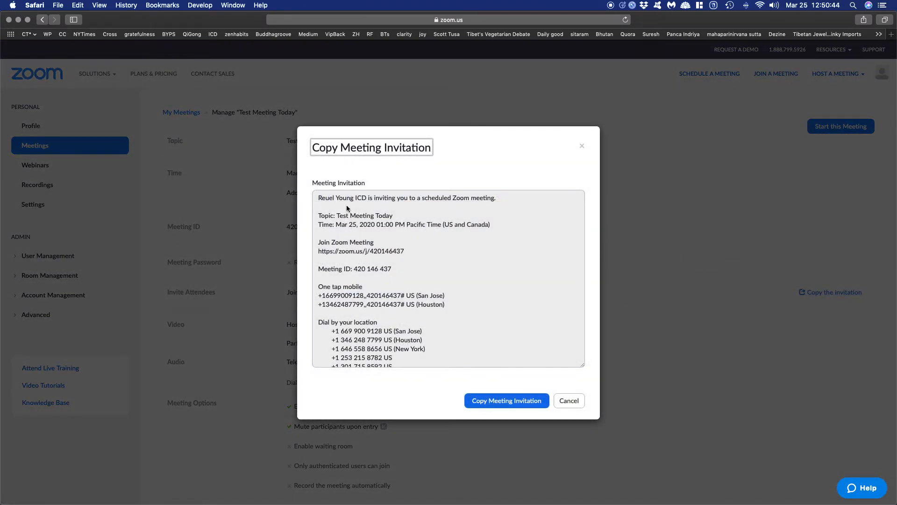
scroll(344, 267, "down", 1)
scroll(331, 255, "up", 1)
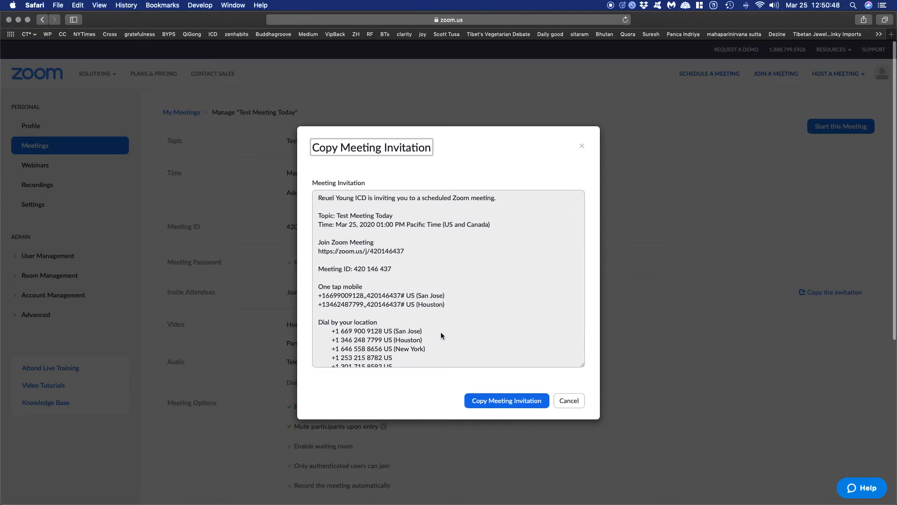
left_click(486, 405)
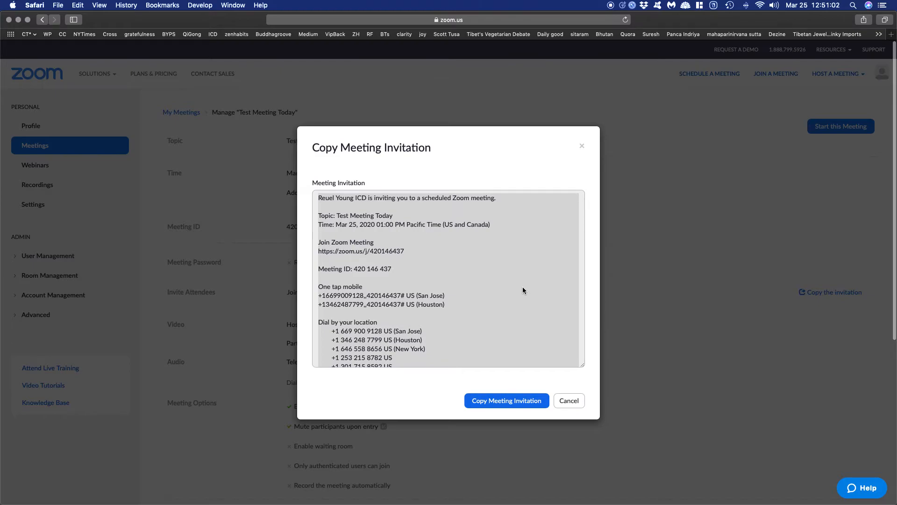
scroll(522, 287, "down", 1)
scroll(523, 288, "up", 1)
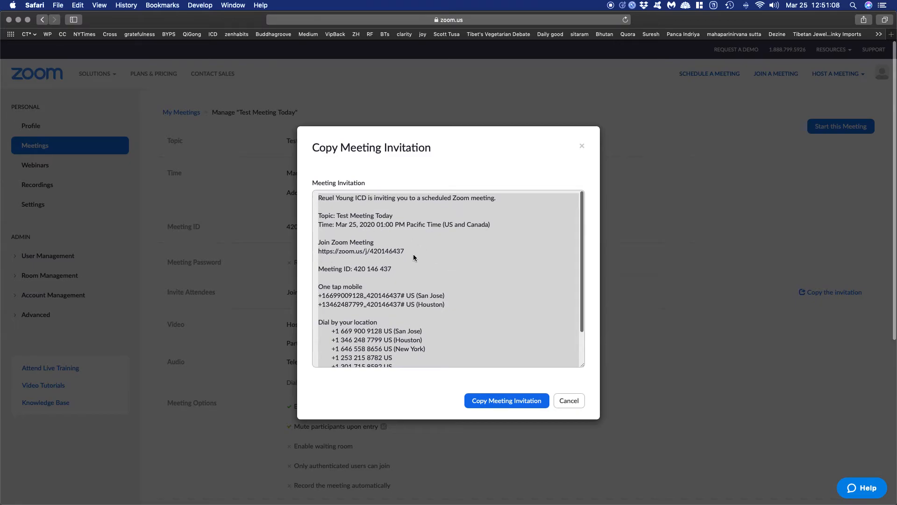
scroll(491, 270, "down", 3)
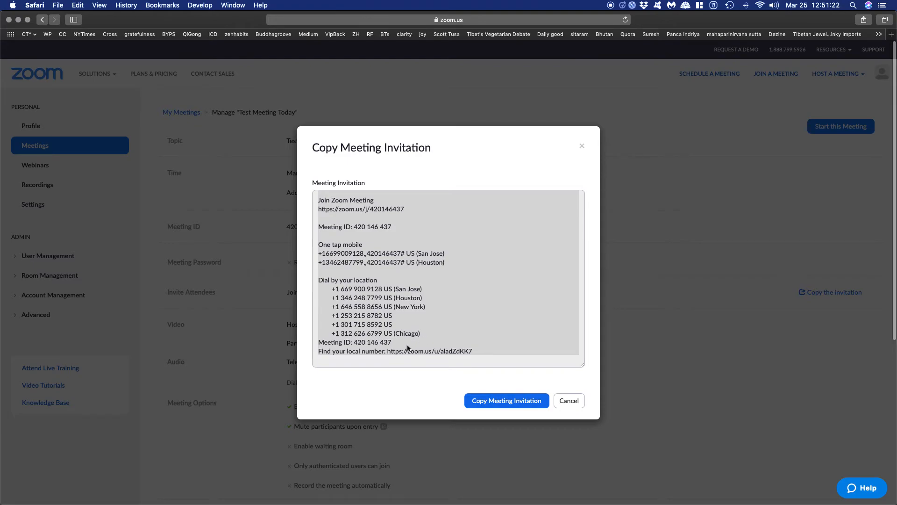
left_click(569, 402)
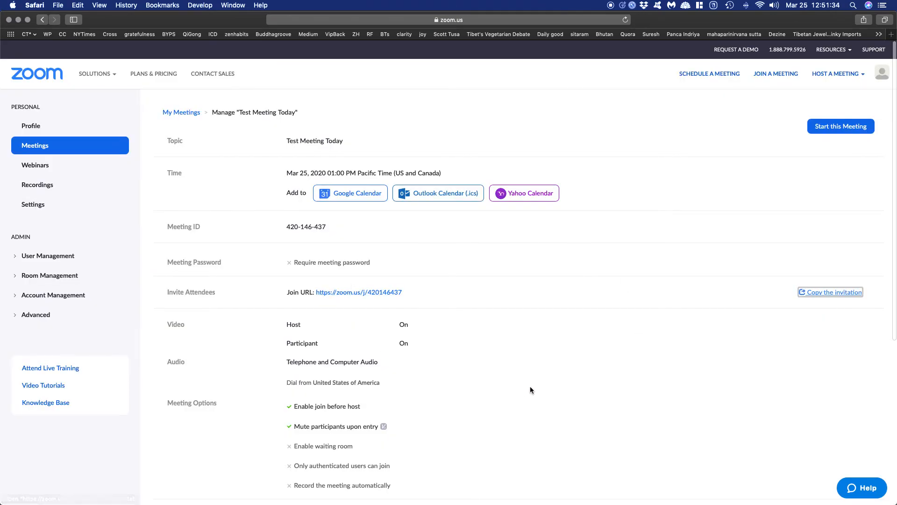
Review the saved settings of "Test Meeting Today" and return to the list of upcoming meetings.
scroll(621, 349, "down", 3)
scroll(621, 350, "down", 1)
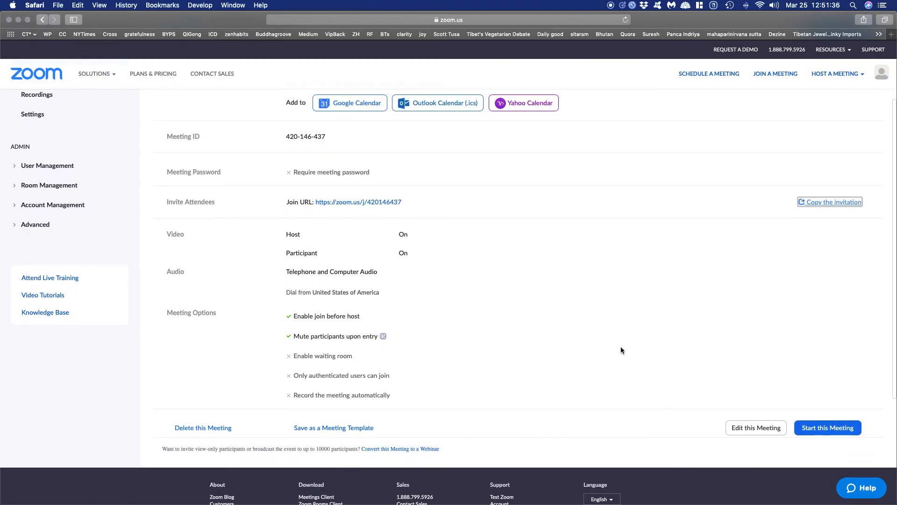
scroll(621, 350, "up", 4)
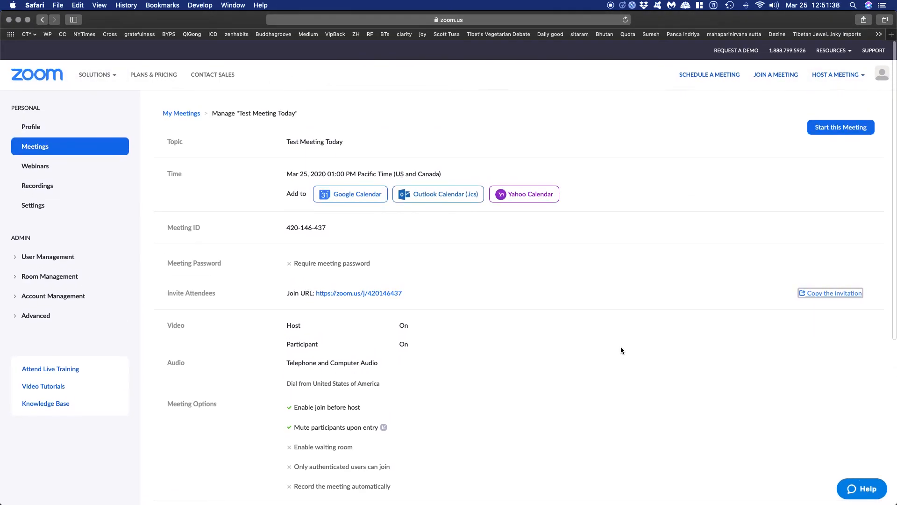
scroll(621, 350, "down", 6)
scroll(621, 350, "down", 2)
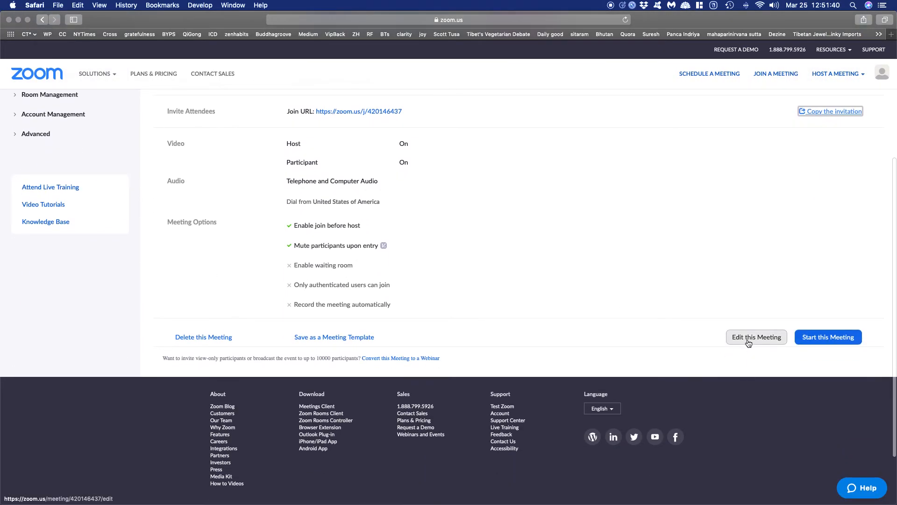
scroll(645, 305, "up", 5)
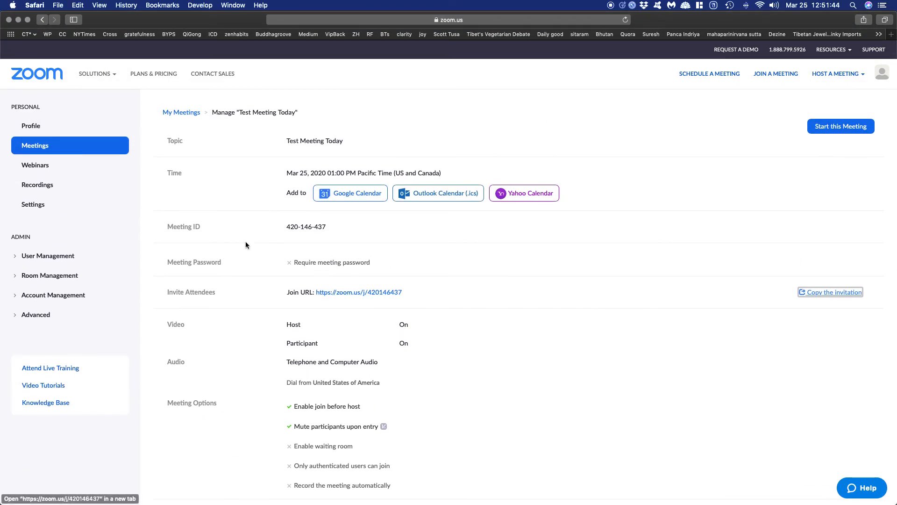
left_click(34, 147)
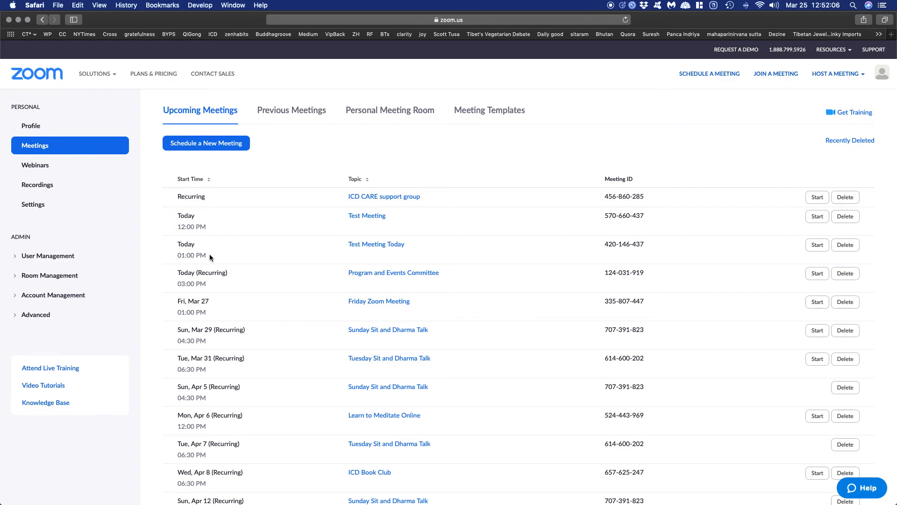
Sign out of the Zoom account.
left_click(883, 75)
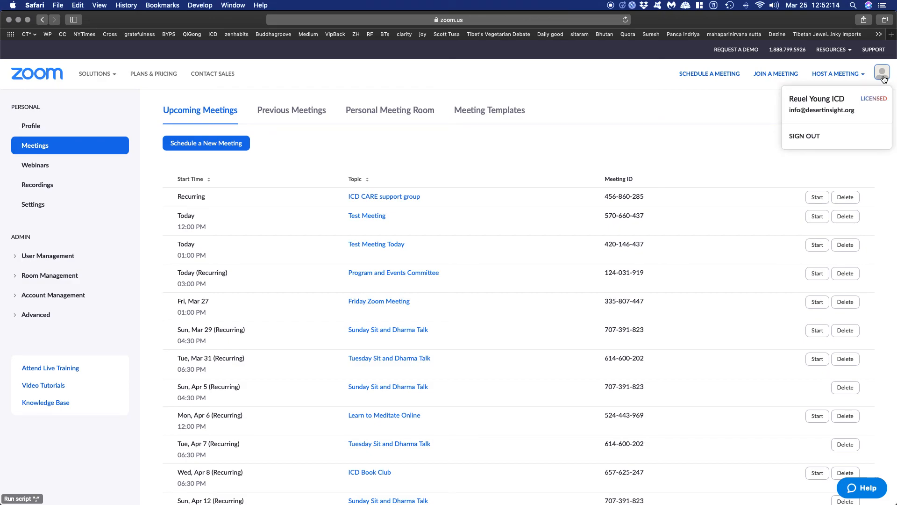
left_click(815, 139)
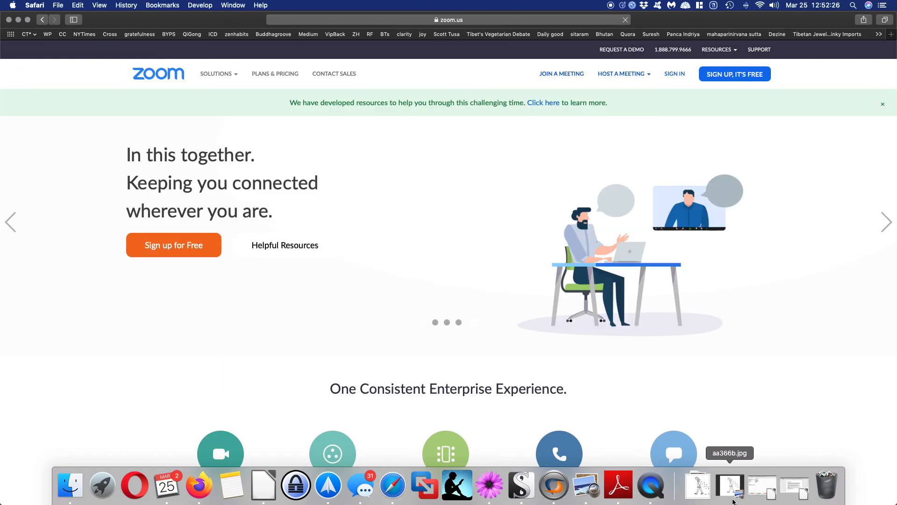
left_click(651, 486)
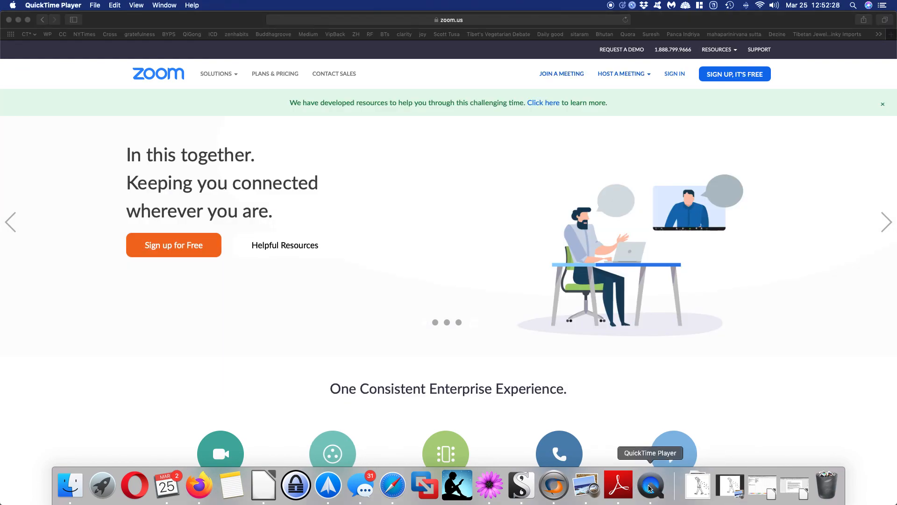